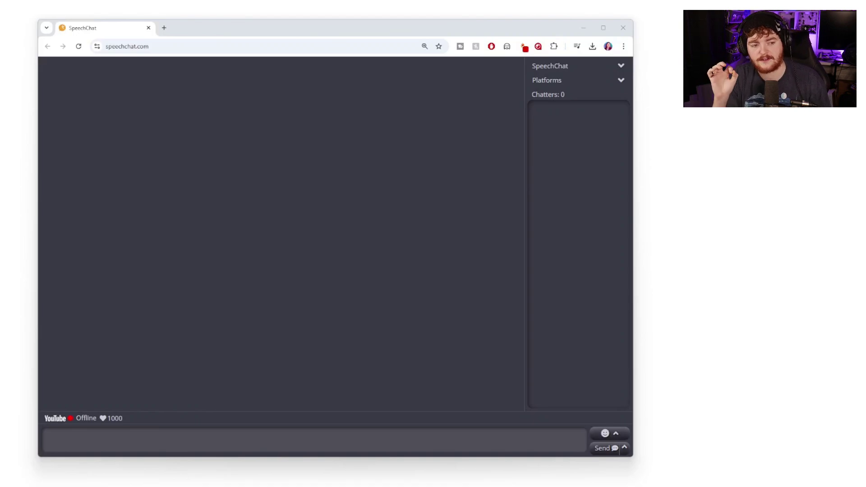
Step: Check the available platform connections, and open the SpeechChat control panel's general settings
click(572, 83)
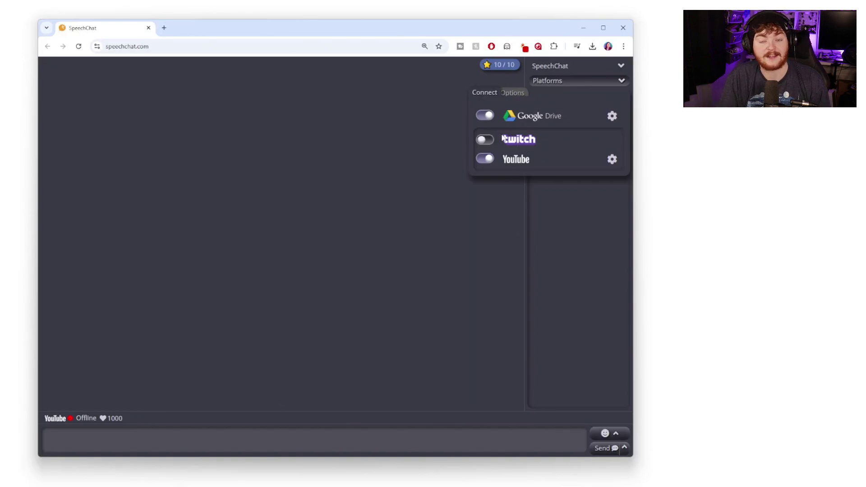
click(610, 81)
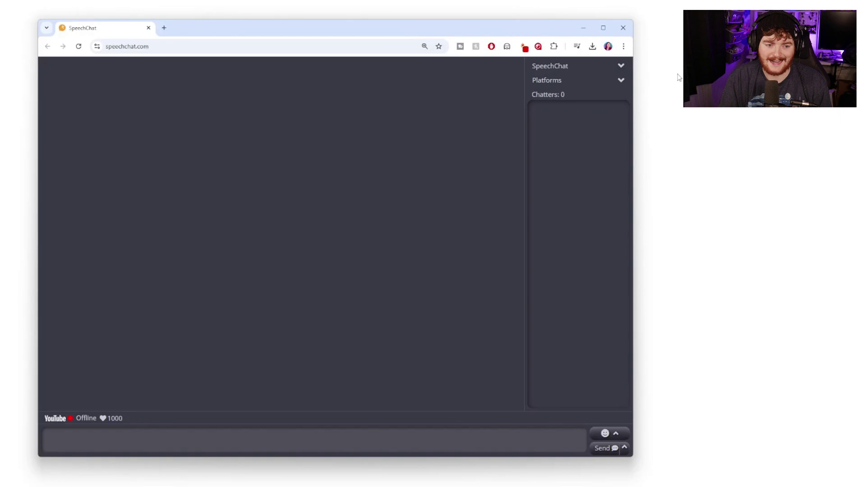
click(621, 65)
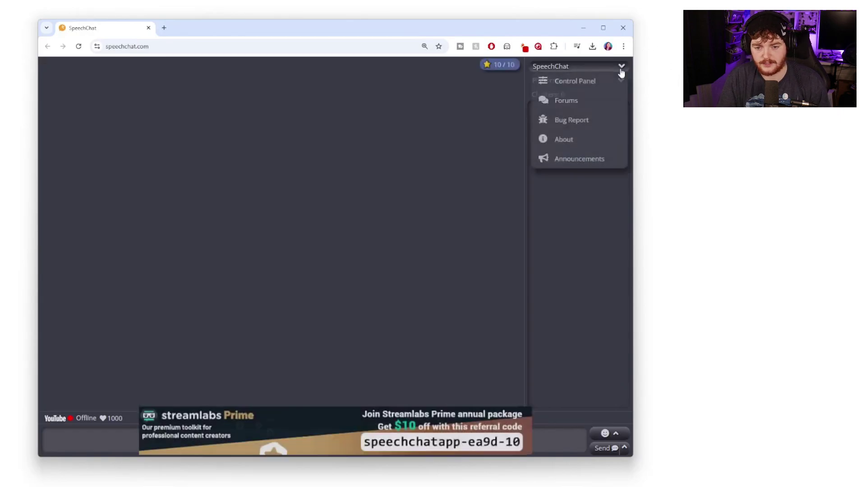
click(591, 84)
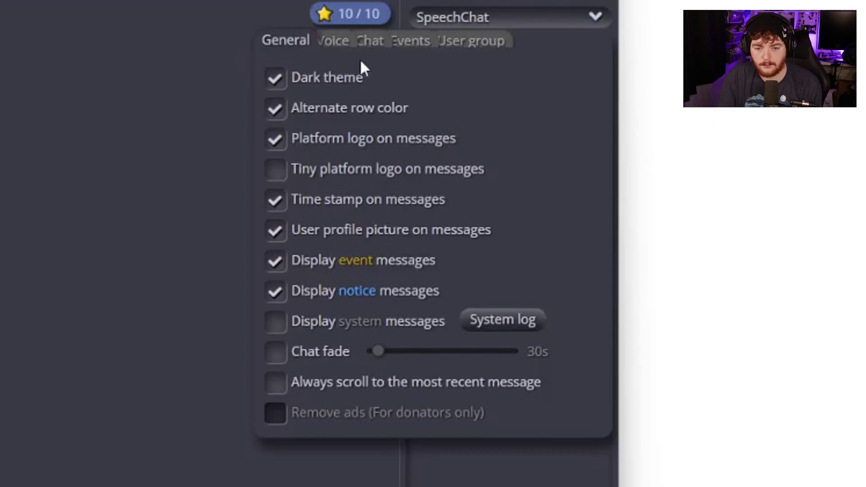
Step: Examine the voice settings and browse the full list of preferred text-to-speech voices
click(336, 41)
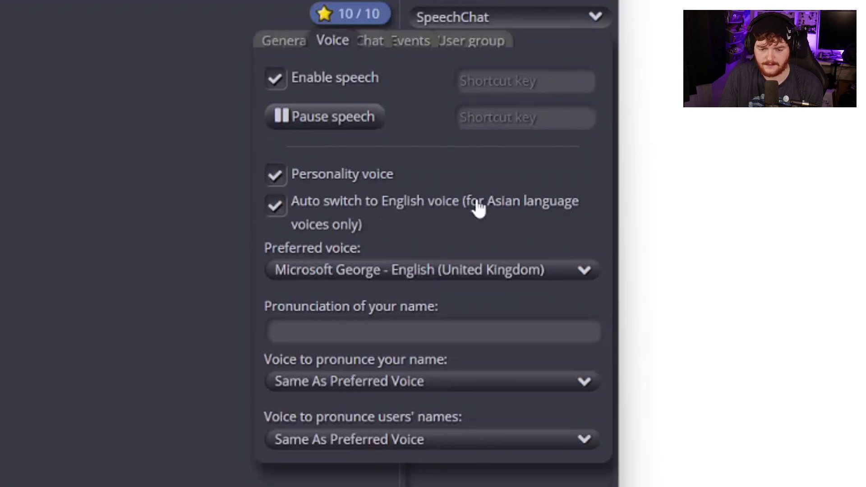
click(581, 273)
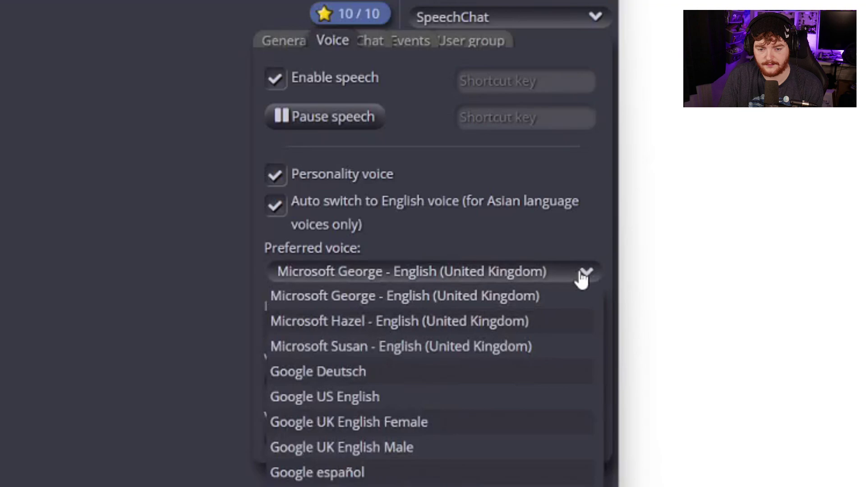
scroll(514, 380, down, 3)
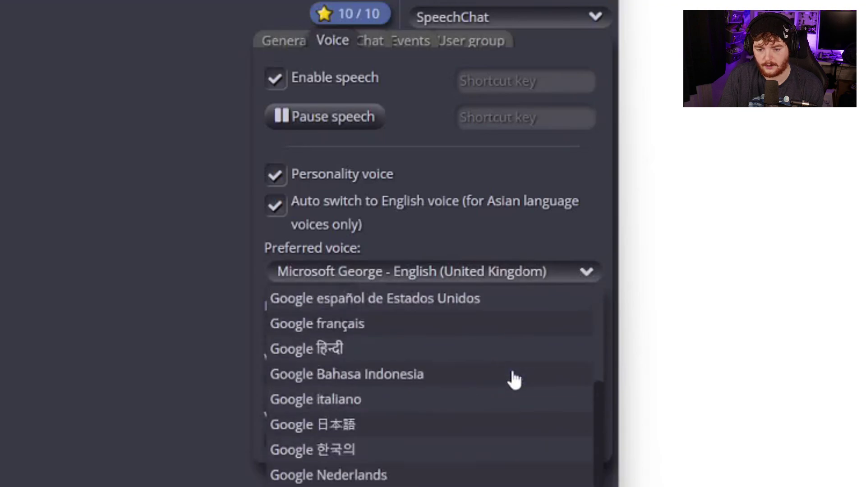
scroll(514, 380, down, 2)
scroll(502, 478, up, 5)
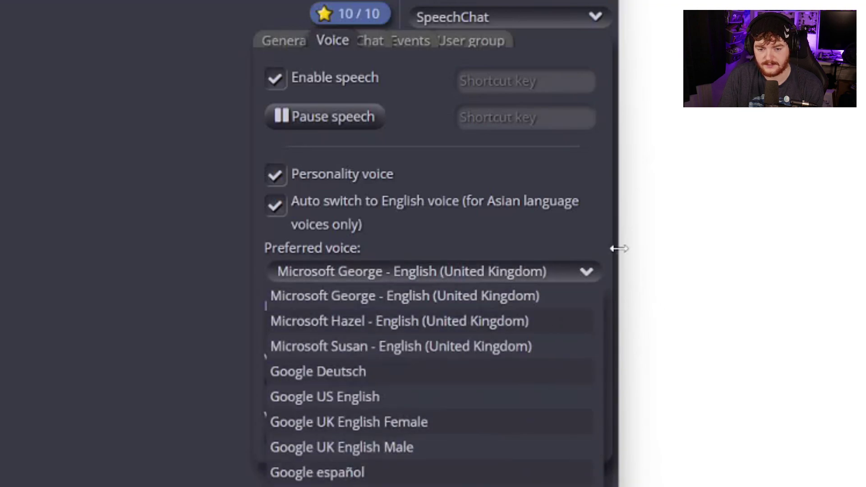
click(596, 271)
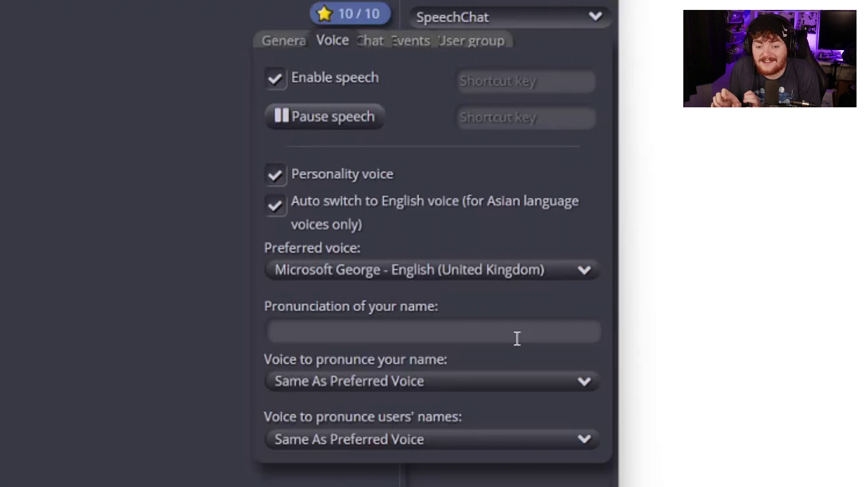
Step: Check the voice options for pronouncing your own name and users' names, keeping Same As Preferred Voice
click(515, 382)
click(365, 410)
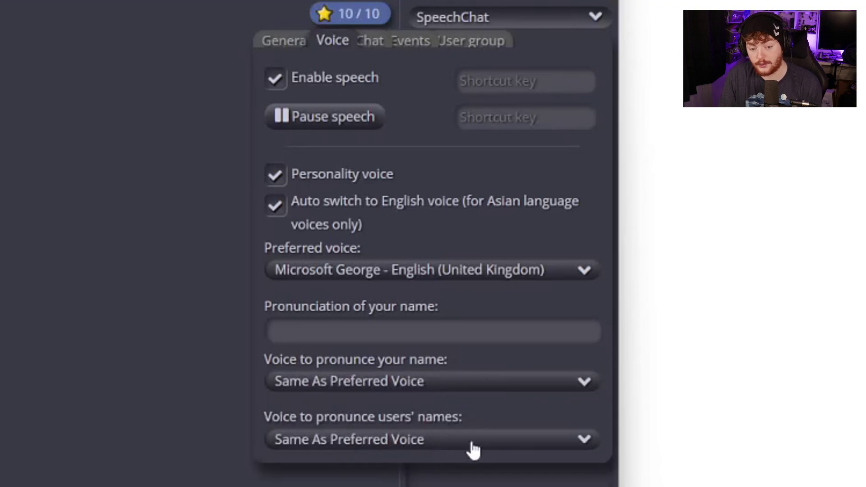
click(487, 443)
click(489, 443)
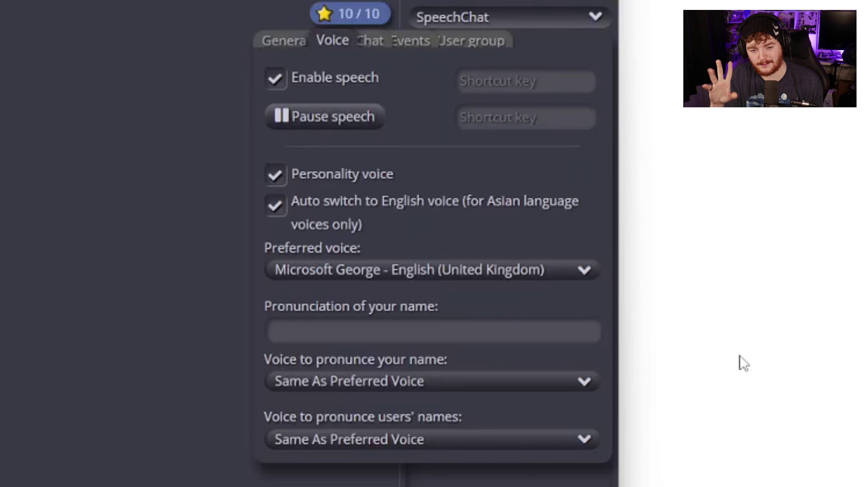
Step: Review the chat settings for messages, whispers, filters and keyword muting, including the force text-to-speech command and terminate speech tag options
click(368, 41)
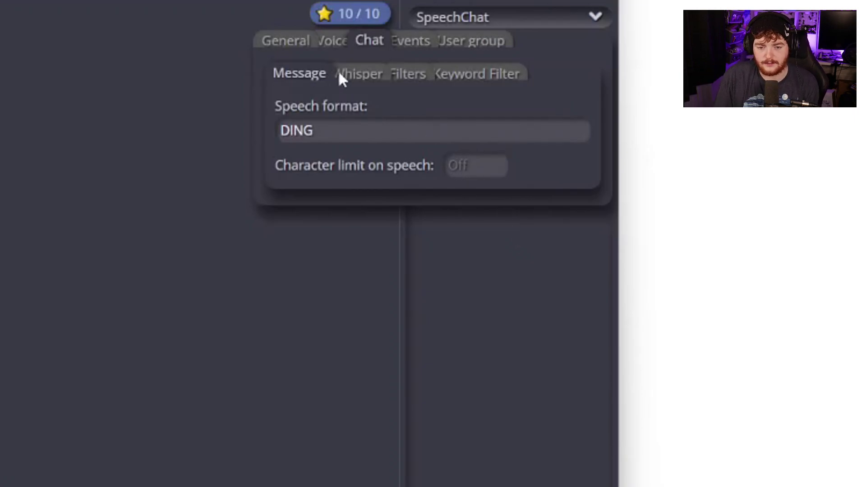
click(364, 77)
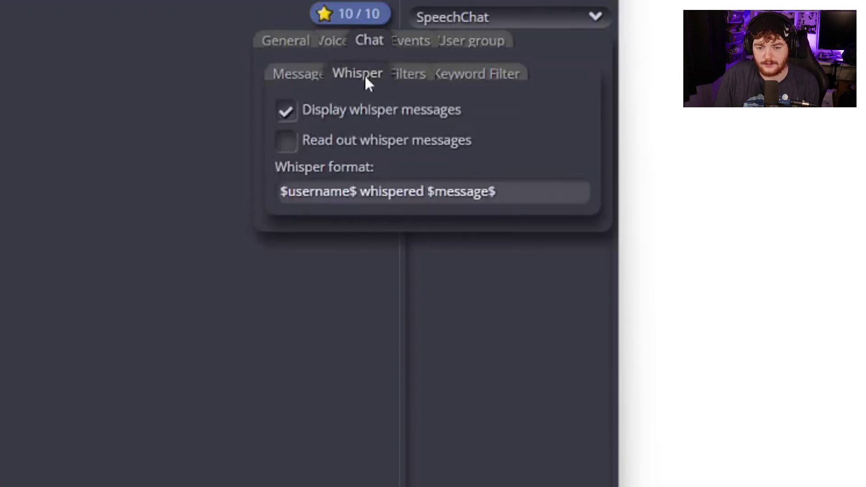
click(409, 75)
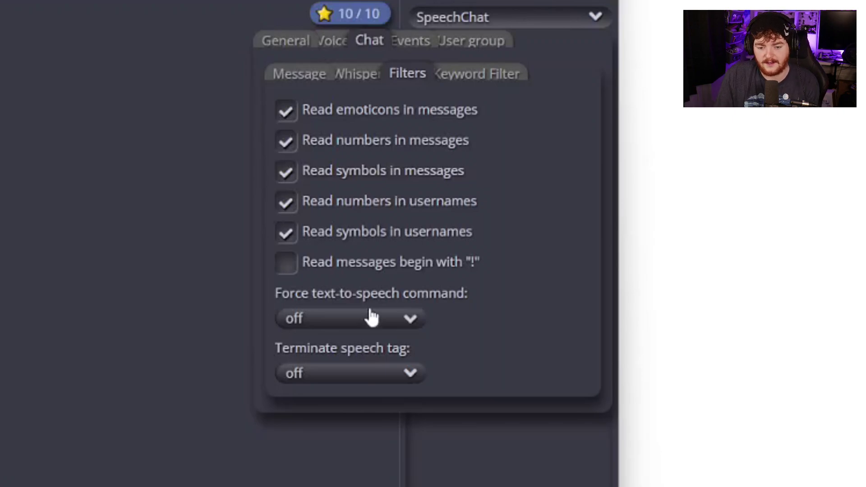
mouse_move(374, 354)
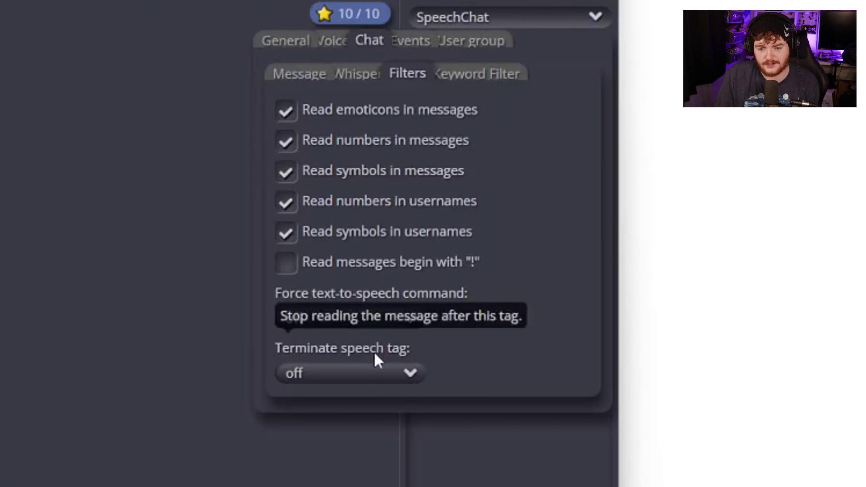
click(363, 377)
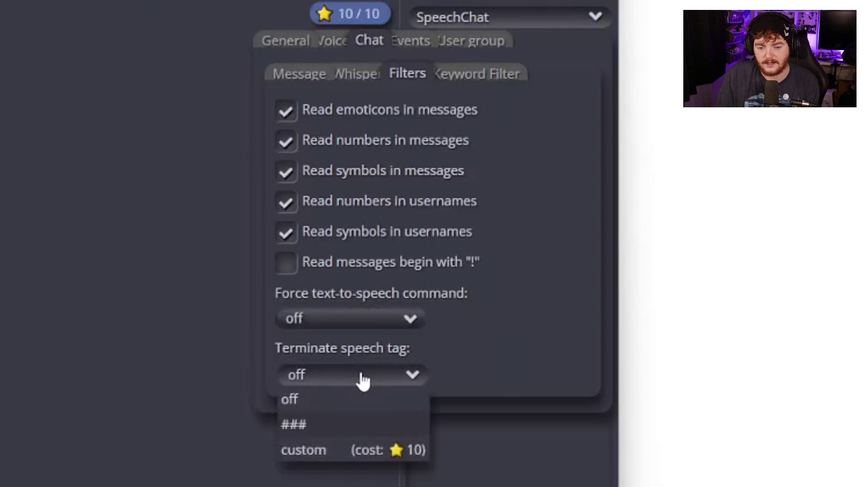
click(344, 387)
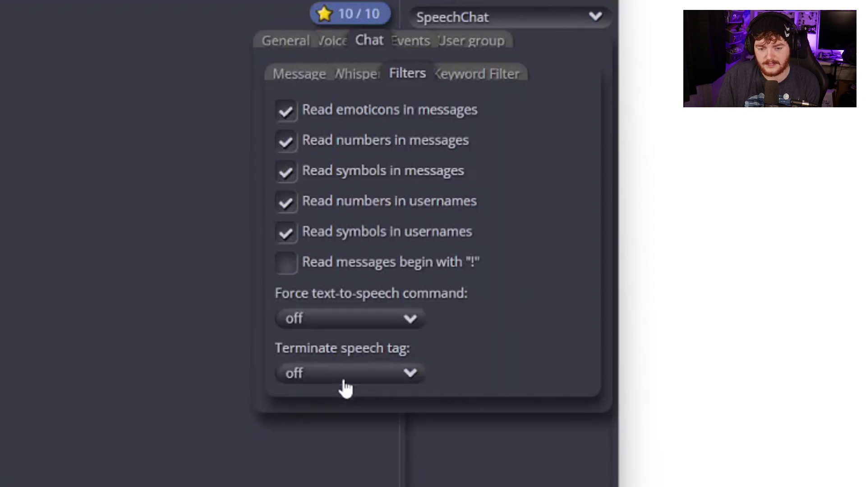
click(358, 321)
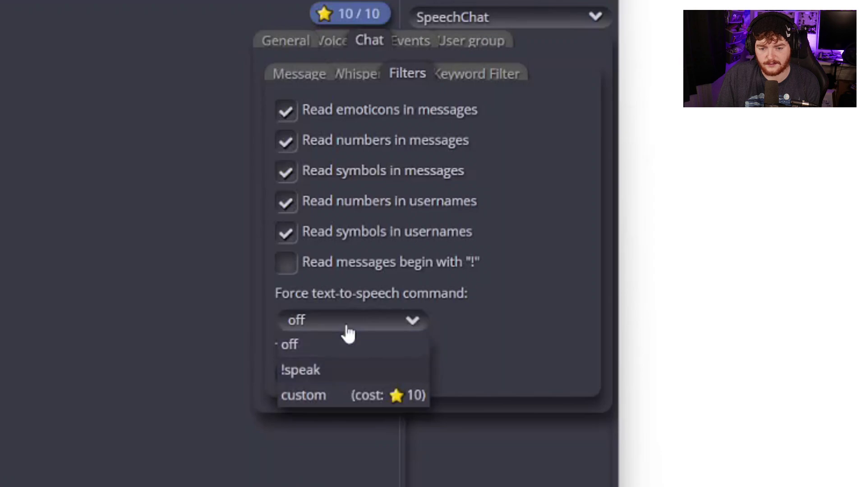
click(356, 342)
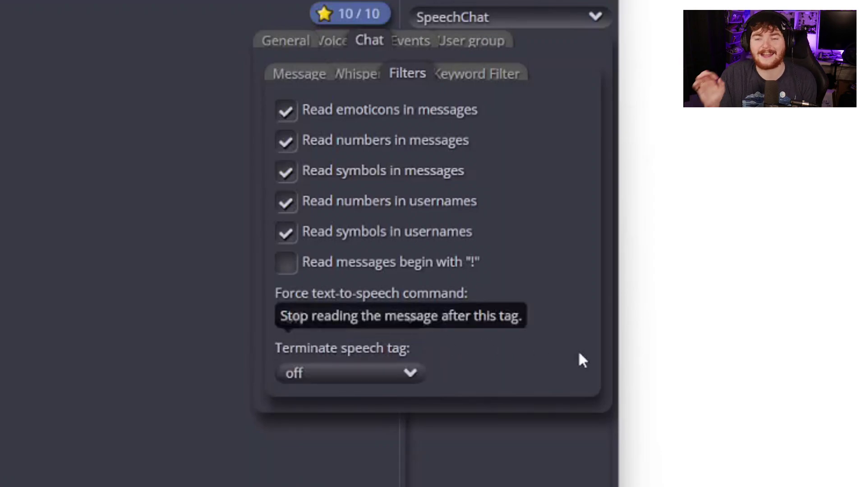
click(493, 74)
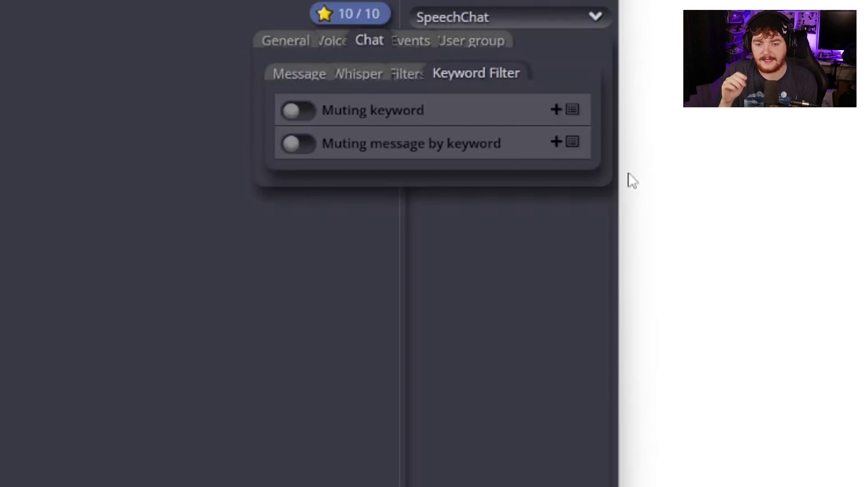
Step: Lower the audio file volume of the Welcoming event to its minimum
click(420, 43)
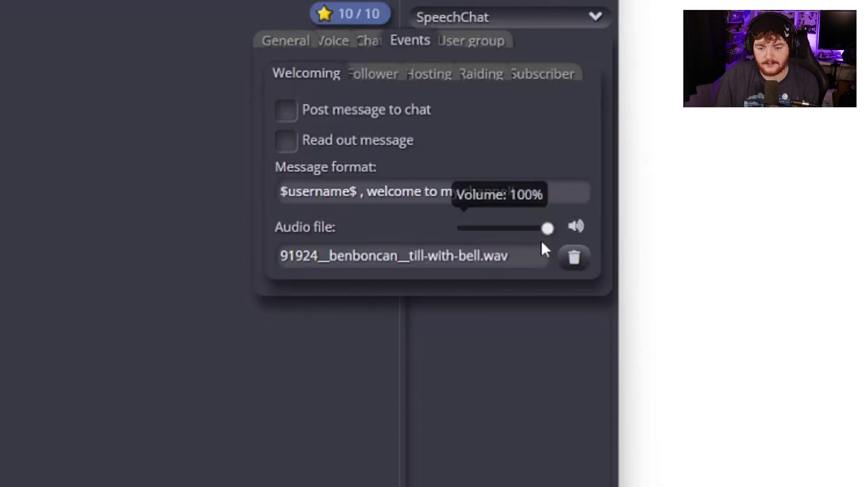
drag(553, 231, 404, 231)
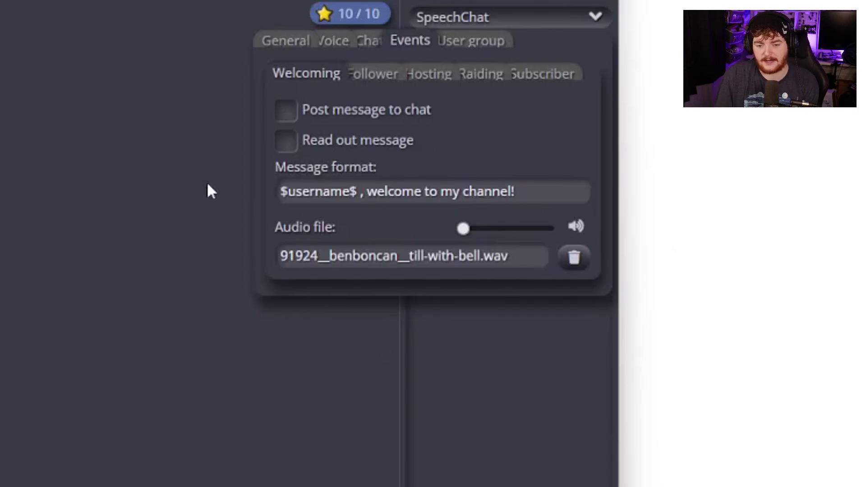
mouse_move(502, 194)
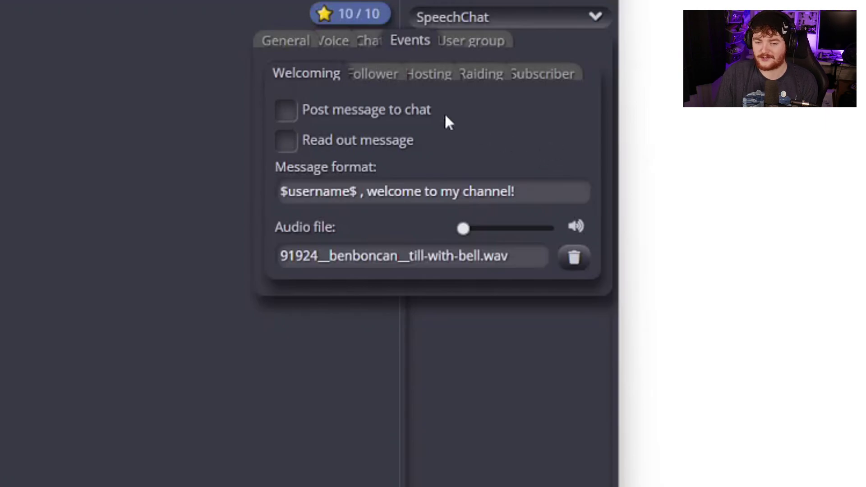
Step: Review the message and audio settings of the Follower, Hosting, Raiding and Subscriber events
click(385, 76)
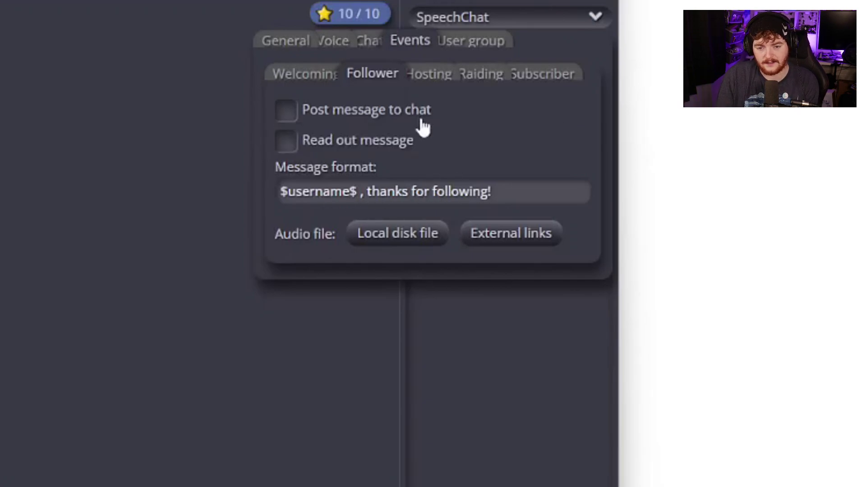
click(427, 75)
click(475, 73)
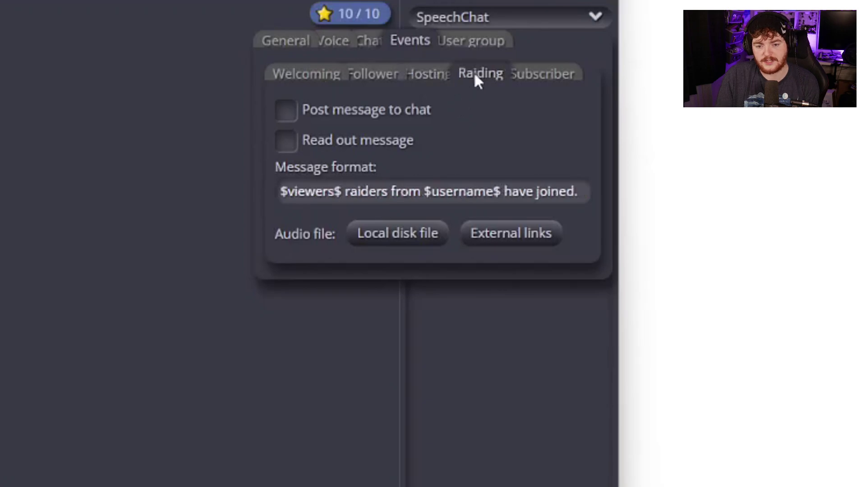
click(537, 75)
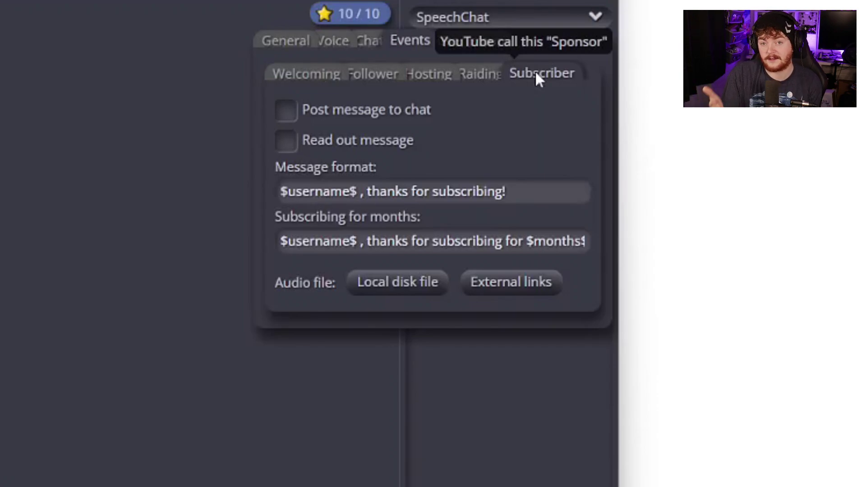
Step: Compare the chat display, speech and member permissions of the Whitelist, Text only and Blacklist user groups
click(470, 39)
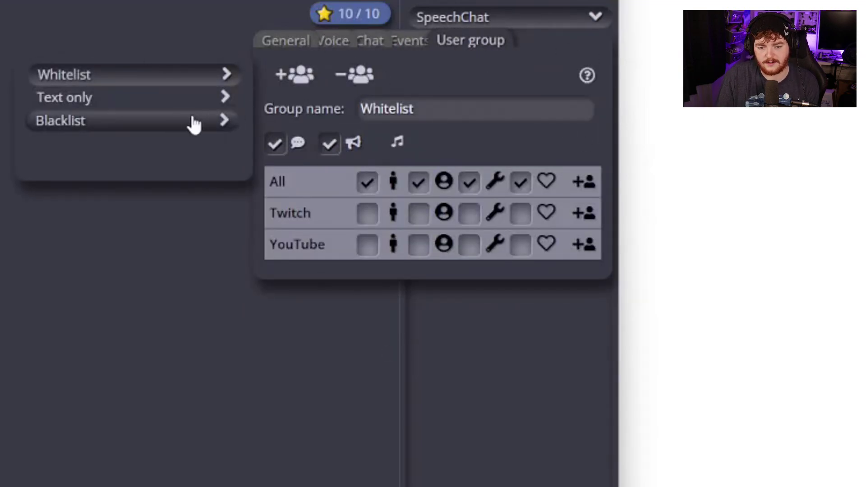
click(159, 131)
click(188, 98)
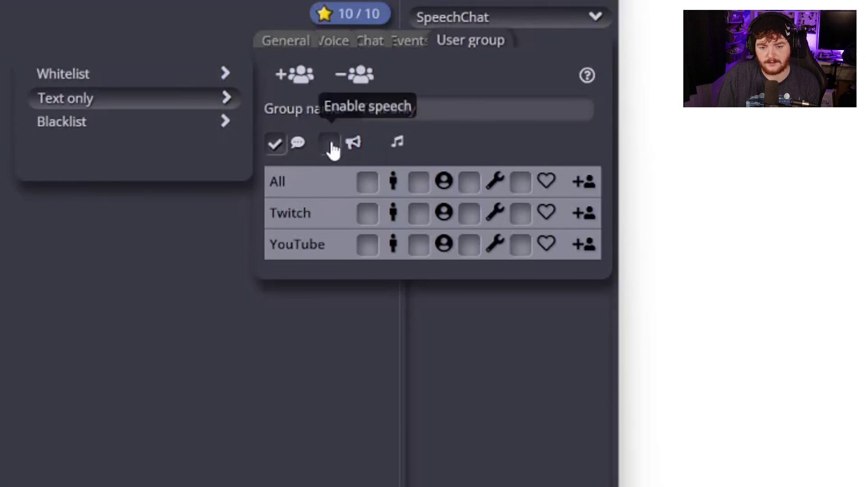
click(203, 76)
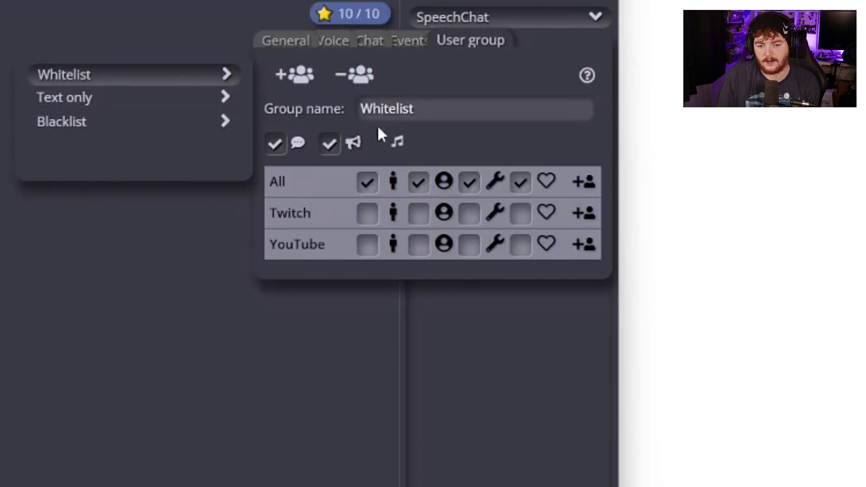
click(173, 130)
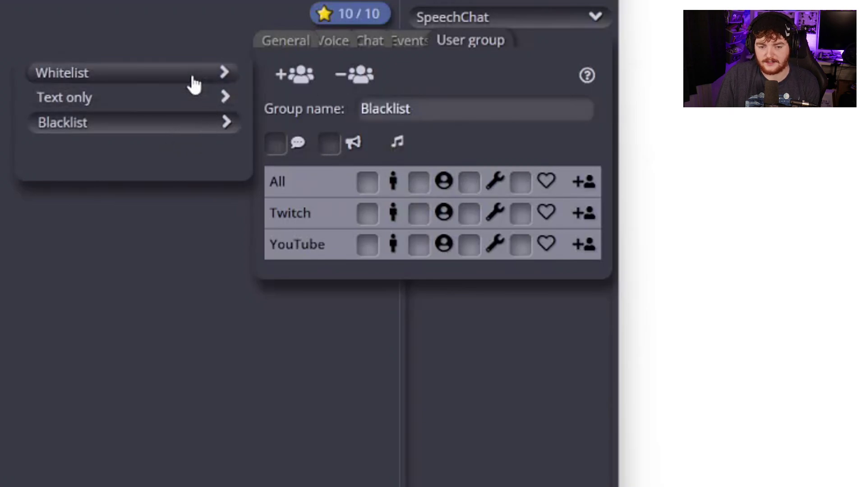
click(204, 81)
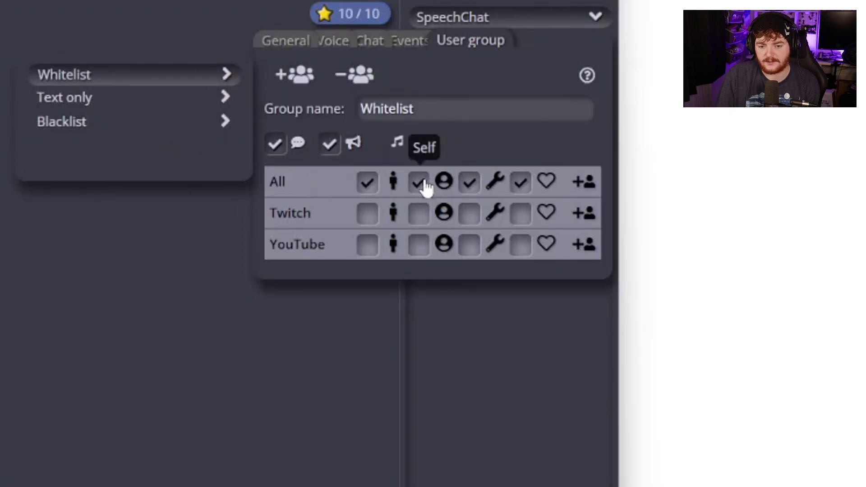